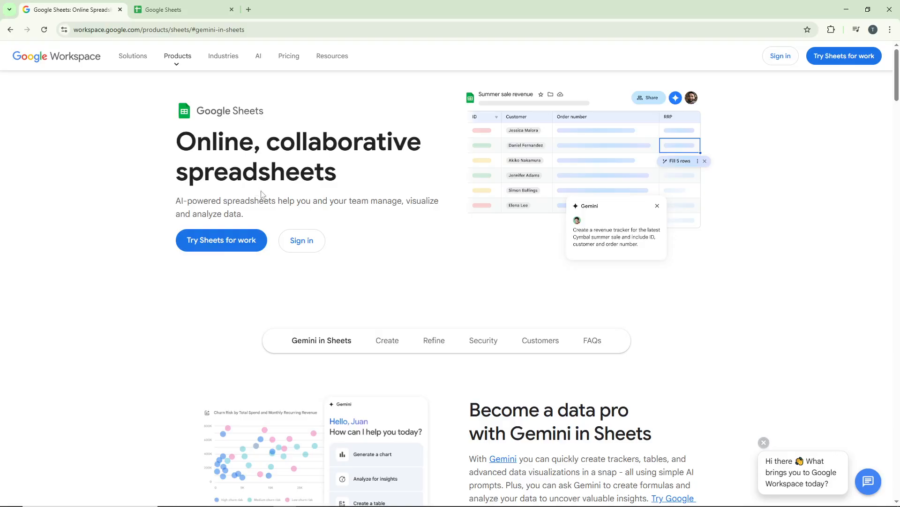
Open Google Sheets from its product page and open the "Tutorial Labs Sample" spreadsheet
{"action": "left_click", "coordinate": [301, 248]}
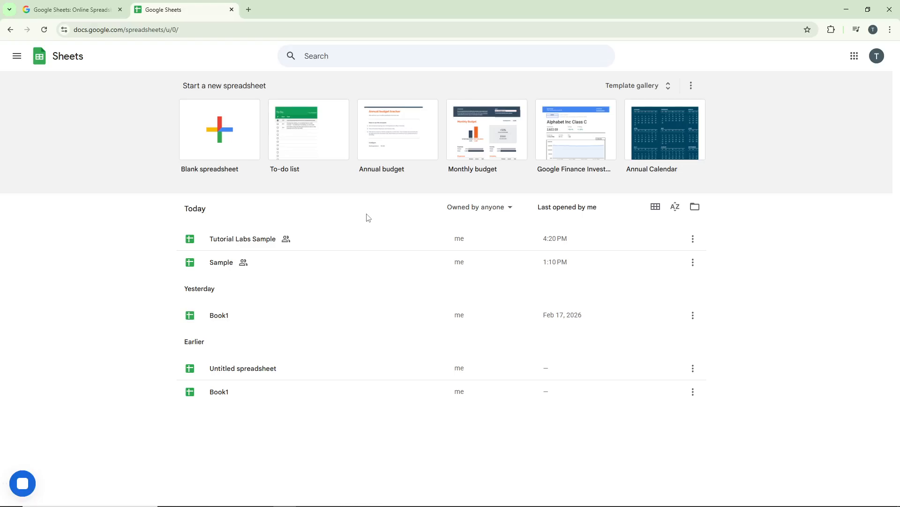
{"action": "left_click", "coordinate": [359, 246]}
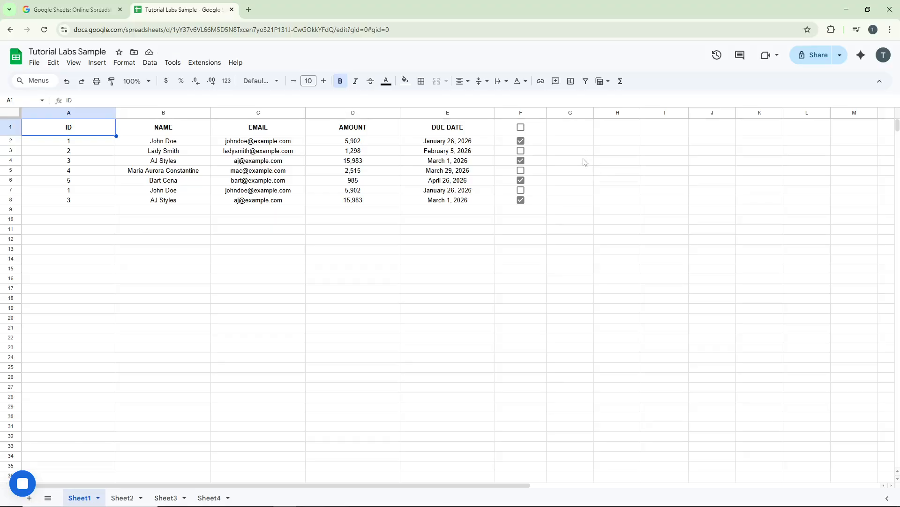
Insert a dropdown into cell G2, beside the checkbox of the first data row
{"action": "left_click", "coordinate": [579, 133]}
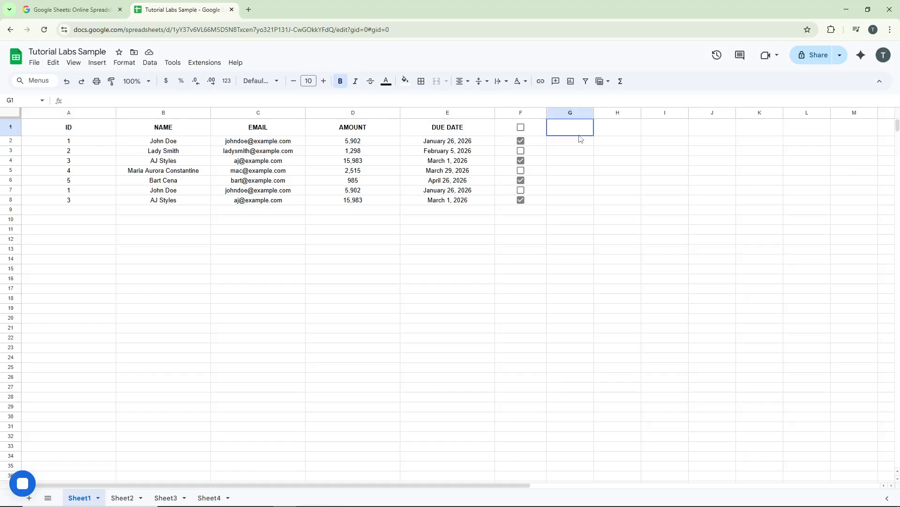
{"action": "left_click", "coordinate": [581, 143]}
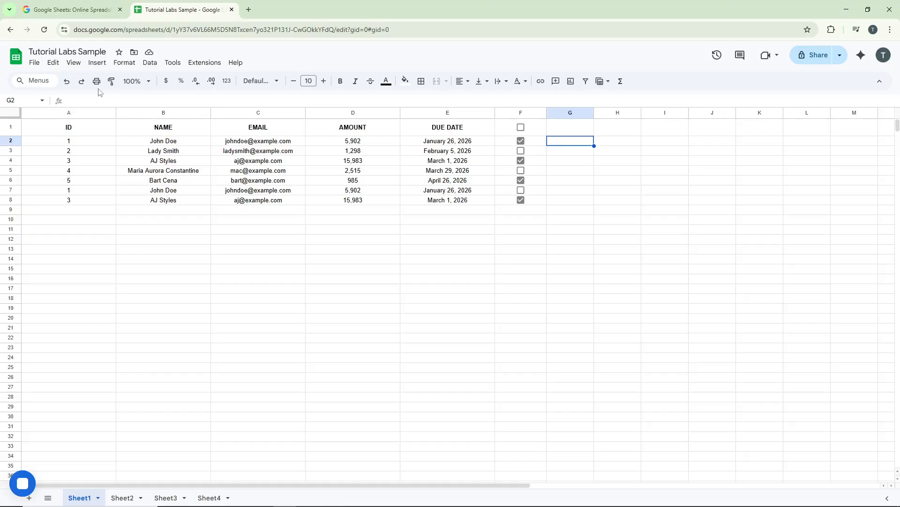
{"action": "left_click", "coordinate": [97, 63]}
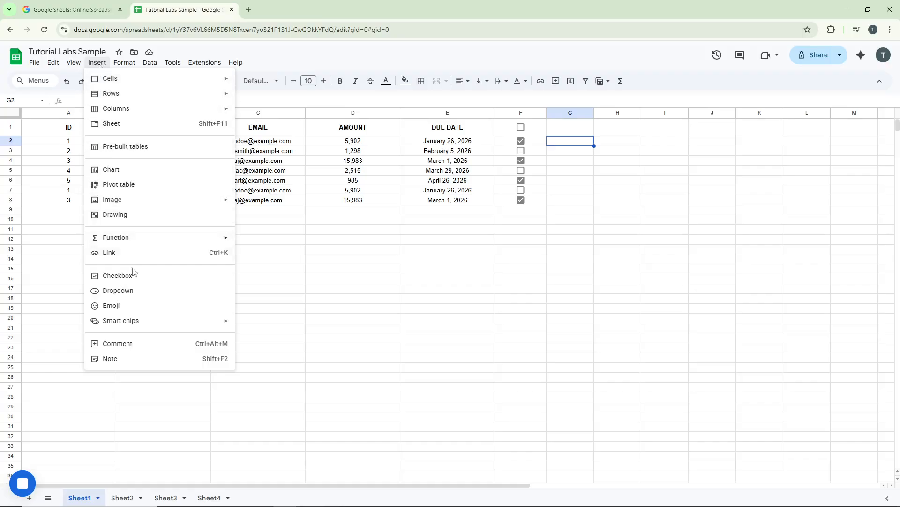
{"action": "left_click", "coordinate": [134, 292]}
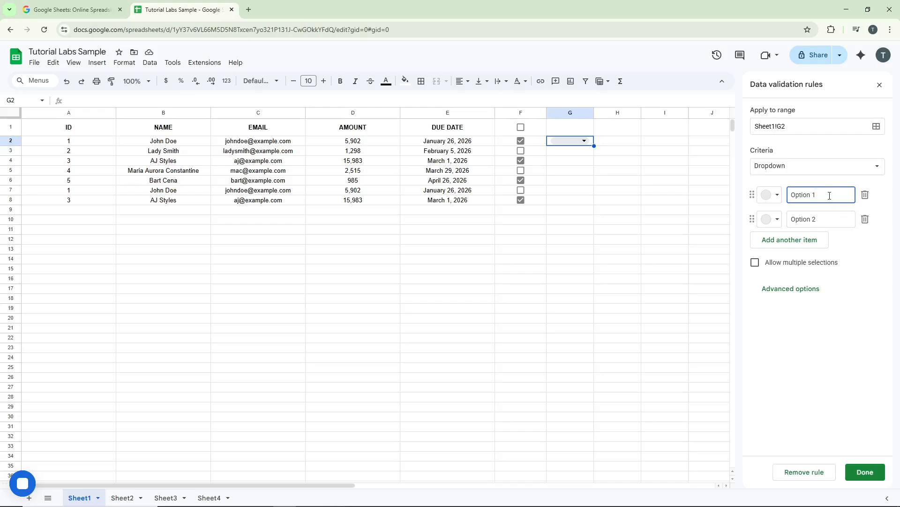
Define three dropdown items for G2: blue, red and green
{"action": "left_click_drag", "start_coordinate": [830, 195], "coordinate": [786, 195]}
{"action": "type", "text": "blue"}
{"action": "key", "text": "Return"}
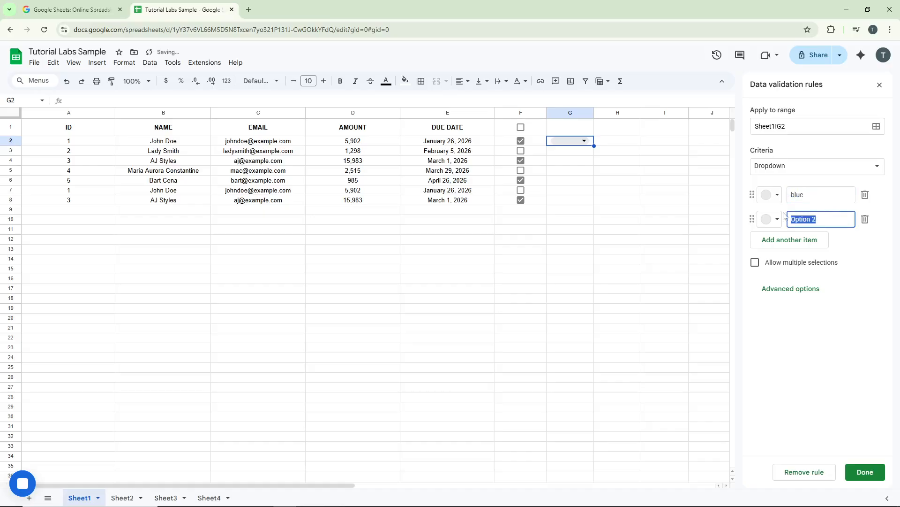
{"action": "type", "text": "red"}
{"action": "left_click", "coordinate": [813, 240]}
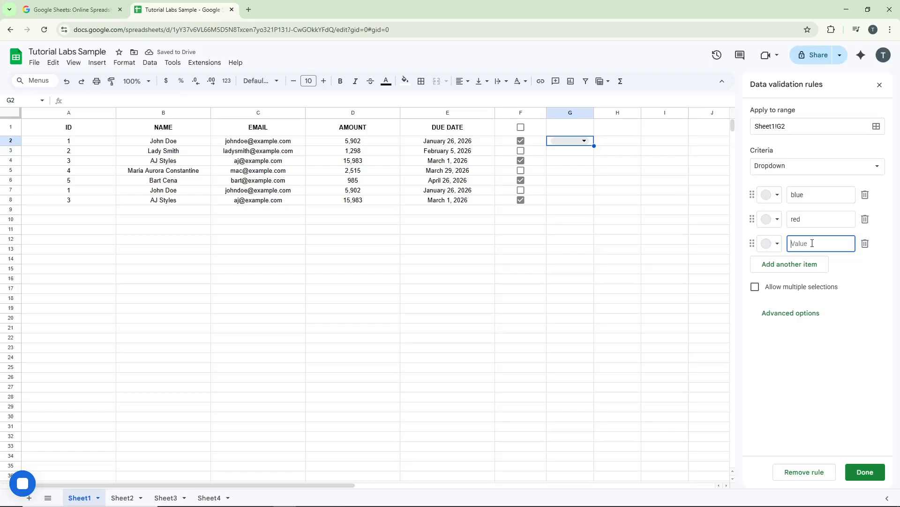
{"action": "type", "text": "y"}
{"action": "type", "text": "reen"}
Allow multiple selections for the G2 dropdown and save the validation rule
{"action": "left_click", "coordinate": [847, 264]}
{"action": "left_click", "coordinate": [756, 287]}
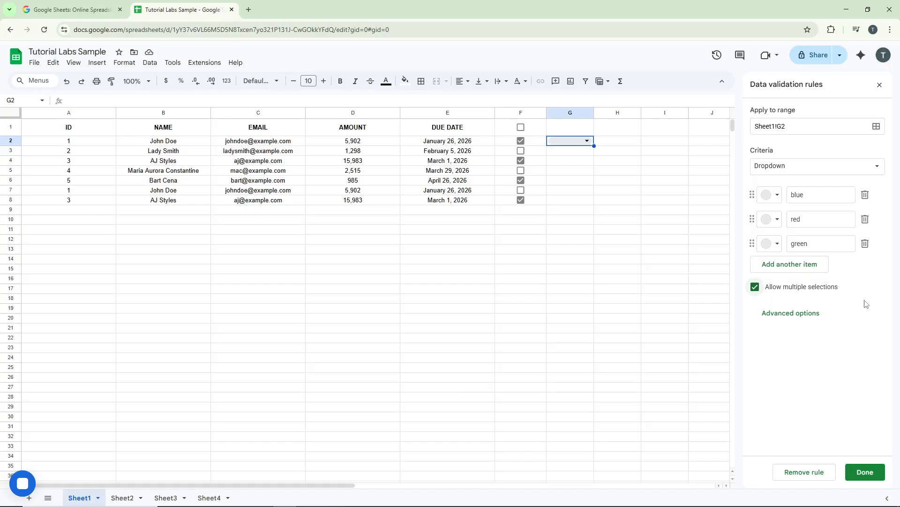
{"action": "left_click", "coordinate": [865, 471]}
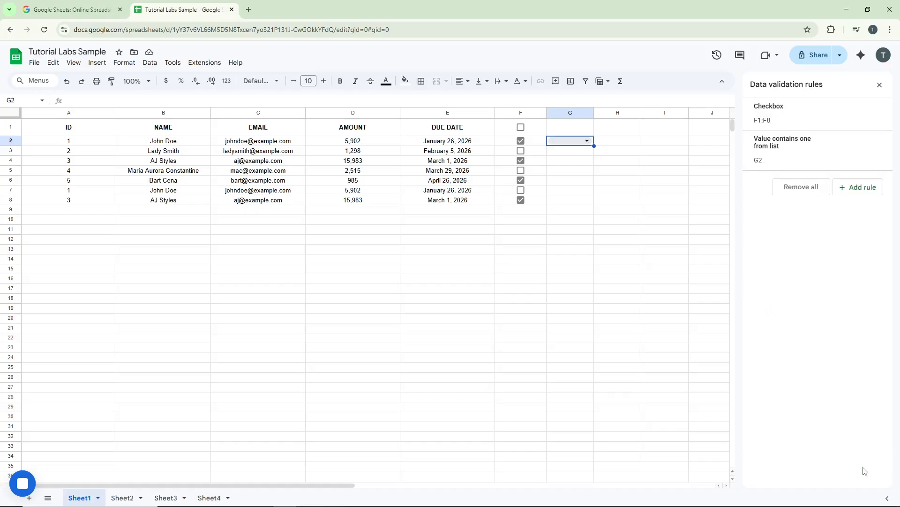
Check the list of choices offered by the new dropdown in G2
{"action": "left_click", "coordinate": [587, 141]}
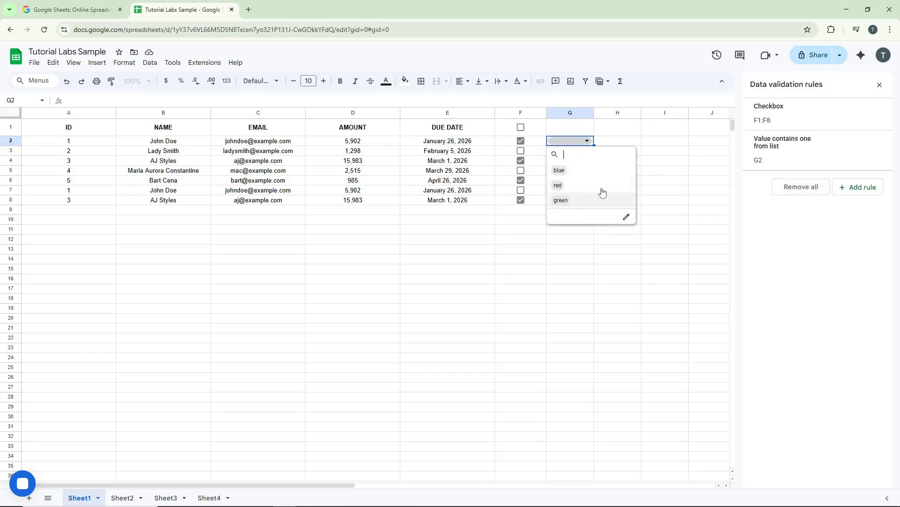
{"action": "left_click", "coordinate": [668, 173]}
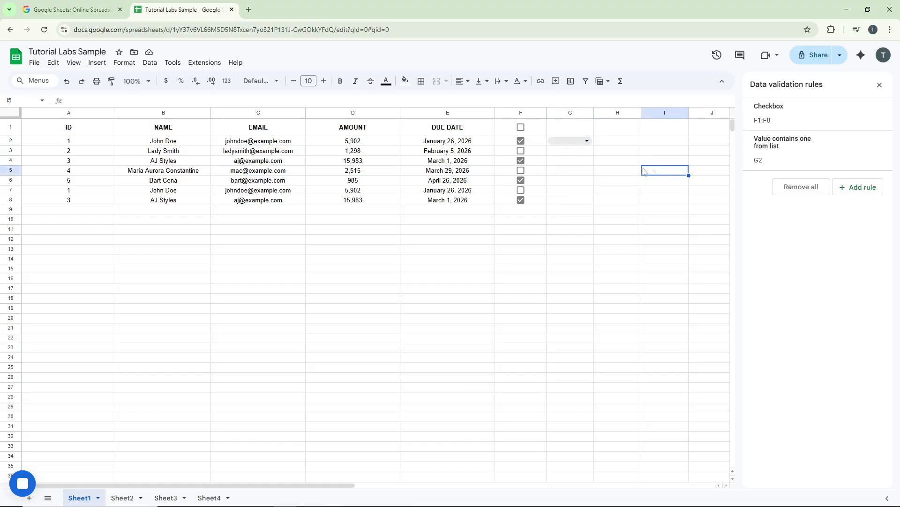
{"action": "left_click", "coordinate": [586, 155]}
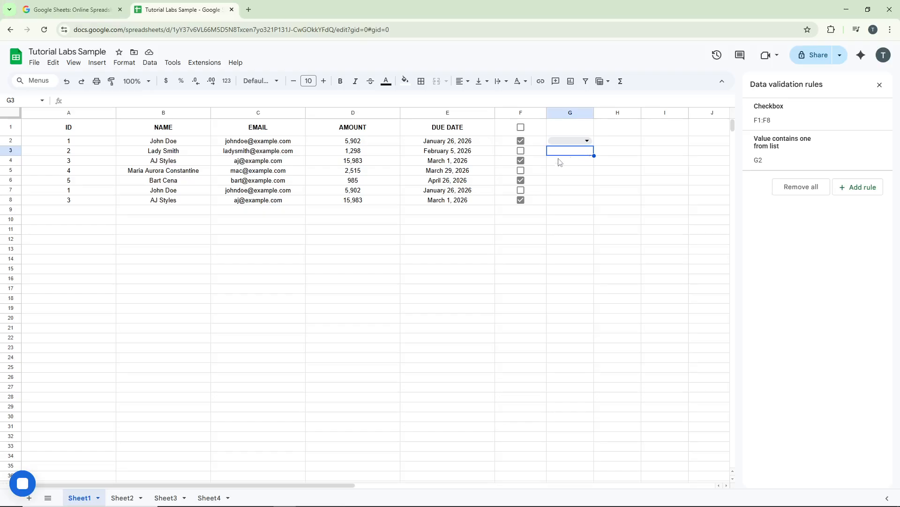
Add a new conditional formatting rule for the whole data range A1:G8
{"action": "left_click", "coordinate": [77, 133]}
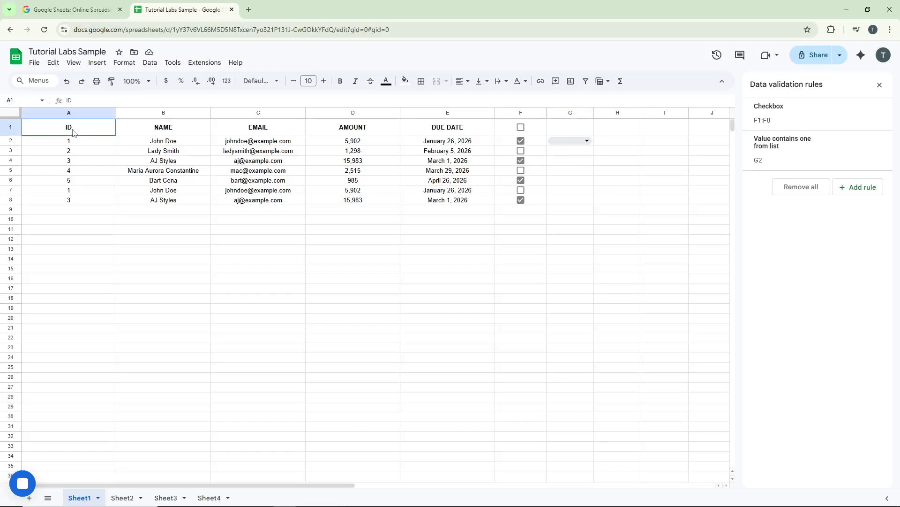
{"action": "left_click", "coordinate": [571, 203], "text": "shift"}
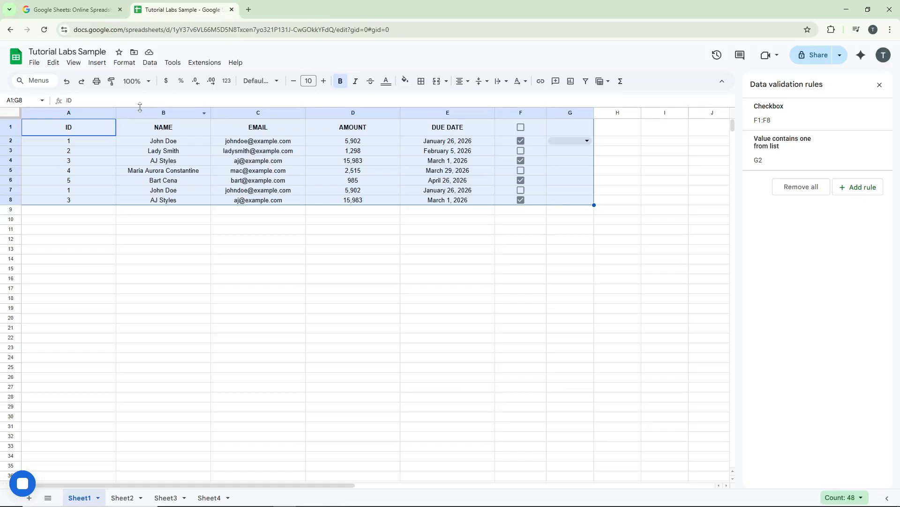
{"action": "left_click", "coordinate": [118, 63]}
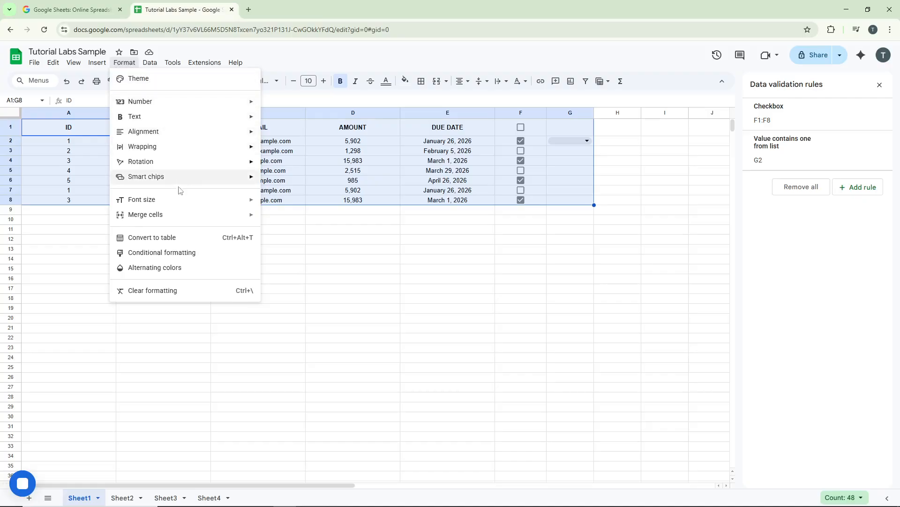
{"action": "left_click", "coordinate": [191, 253]}
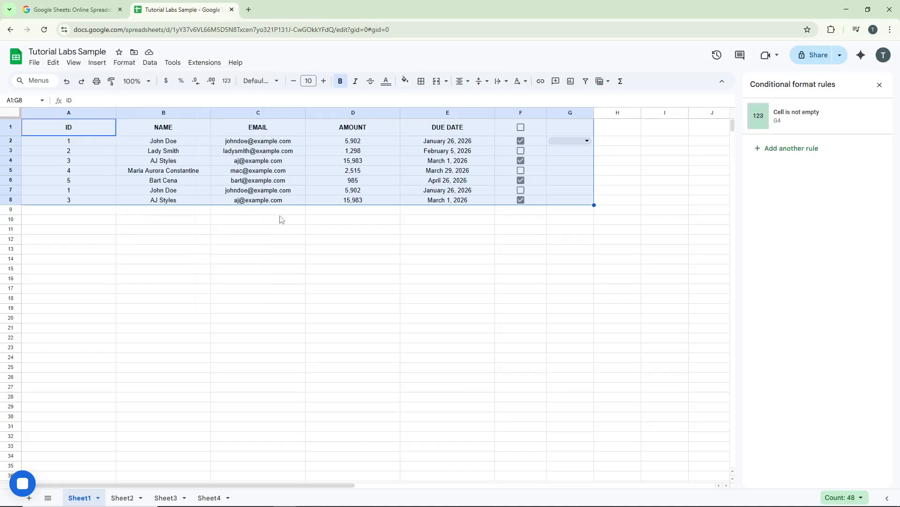
{"action": "left_click", "coordinate": [805, 162]}
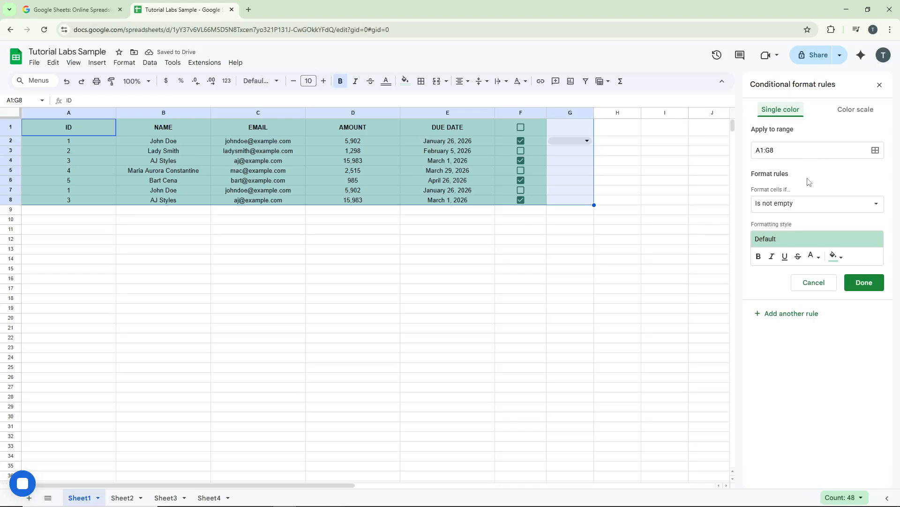
Set the rule's condition to "Date is after" the exact date 02/28/2026
{"action": "left_click", "coordinate": [811, 210]}
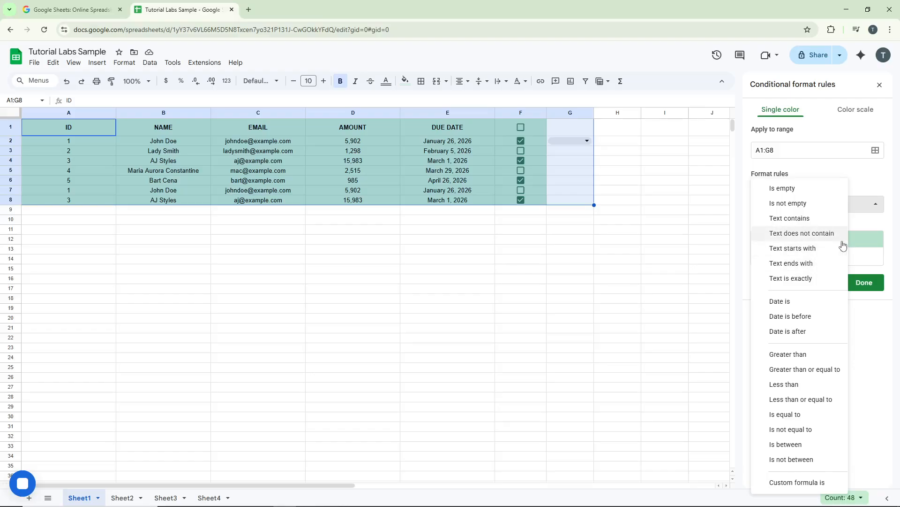
{"action": "left_click", "coordinate": [825, 334]}
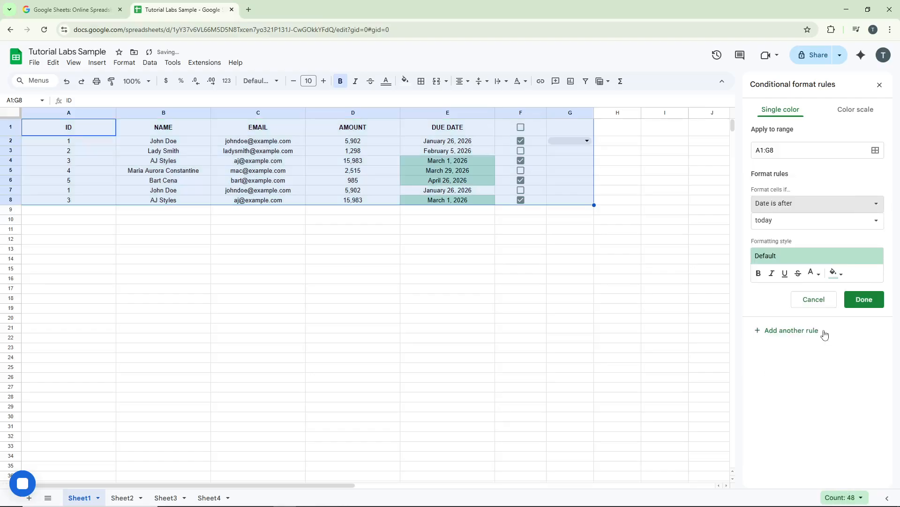
{"action": "left_click", "coordinate": [819, 230]}
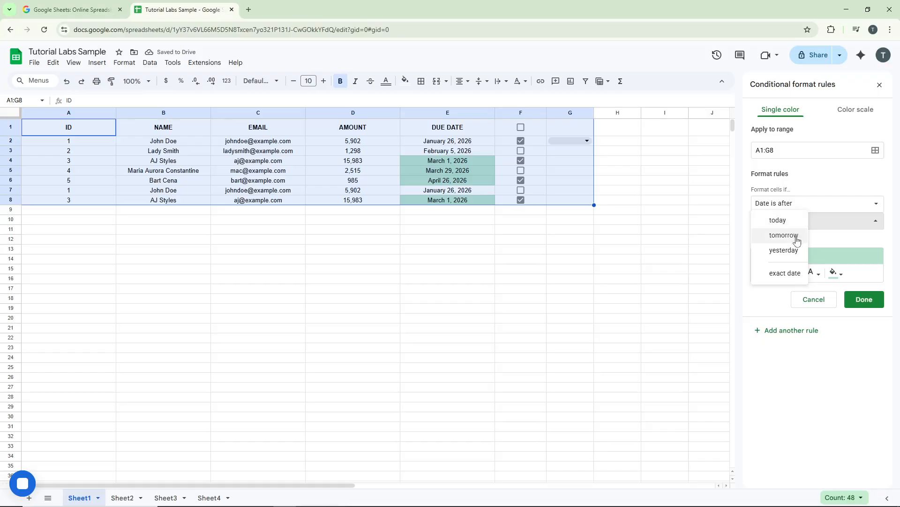
{"action": "left_click", "coordinate": [796, 276]}
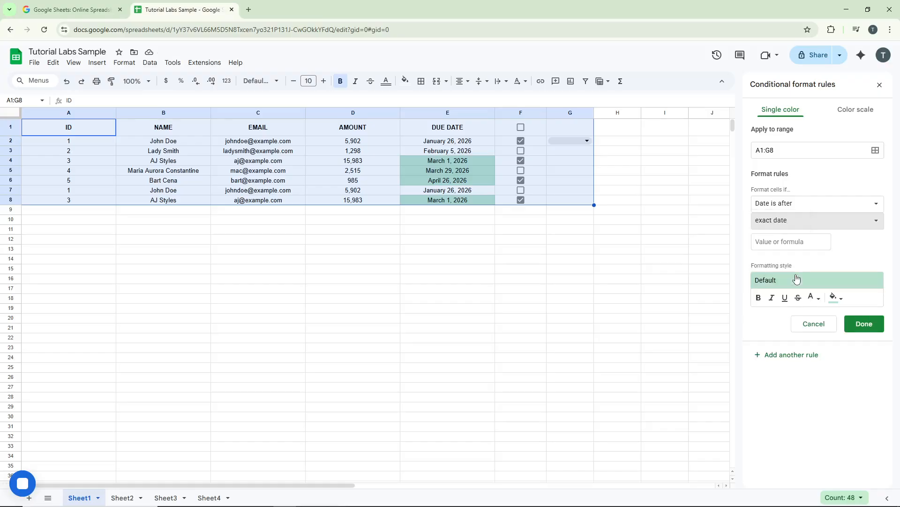
{"action": "left_click", "coordinate": [812, 246]}
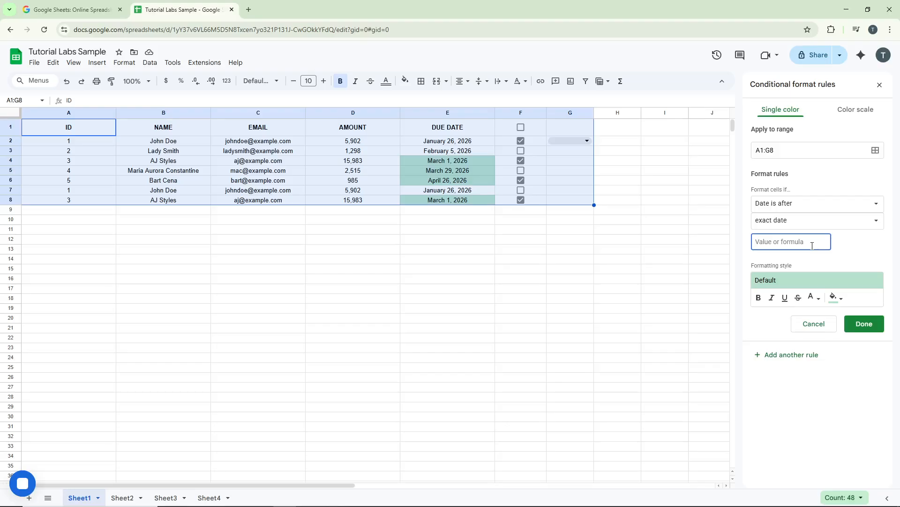
{"action": "type", "text": "02/28/2026"}
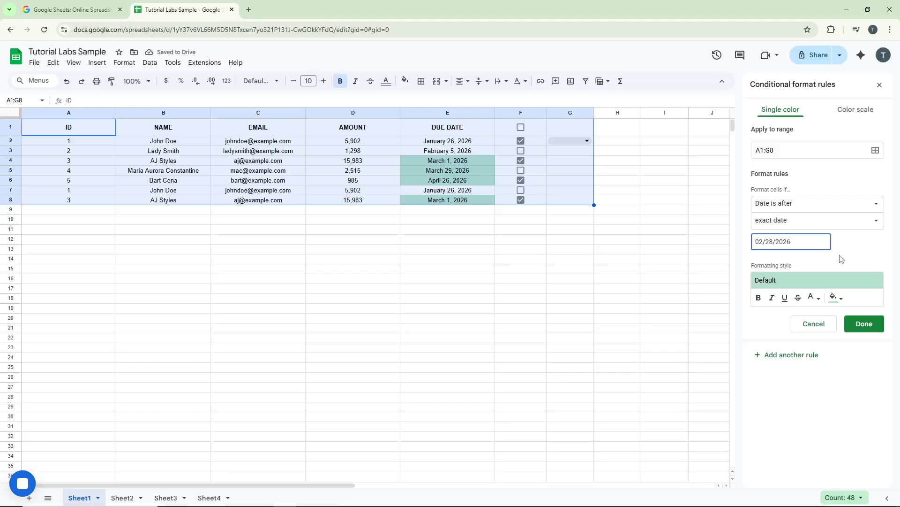
{"action": "left_click", "coordinate": [841, 258]}
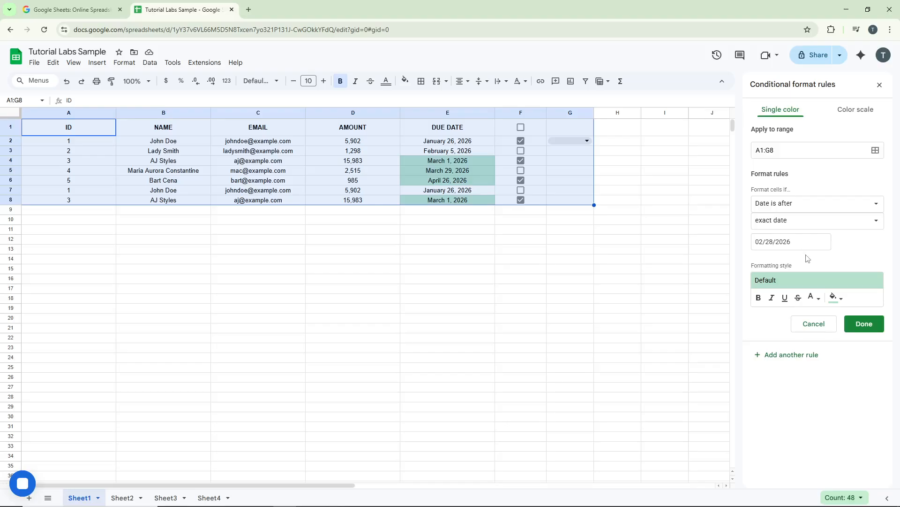
Format the rule's matches in bold, italic, underline and strikethrough with a light red fill, and save the rule
{"action": "left_click", "coordinate": [759, 299]}
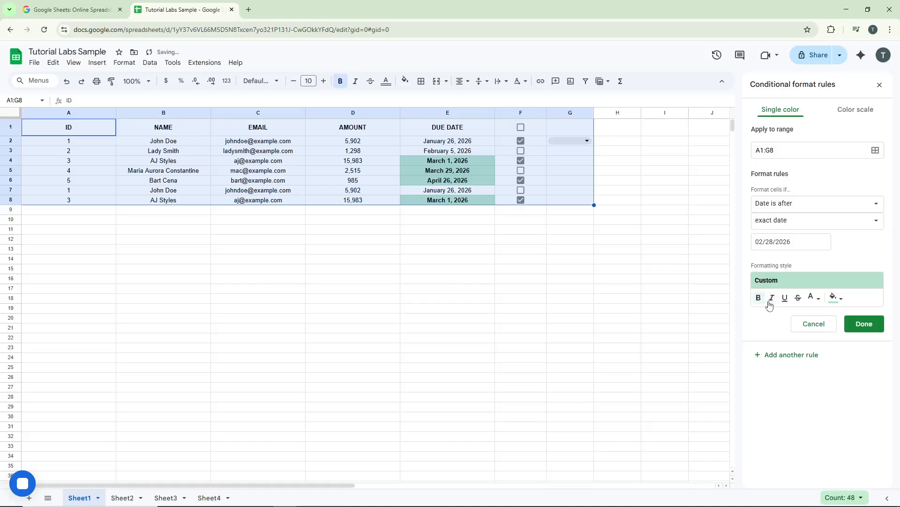
{"action": "left_click", "coordinate": [799, 298]}
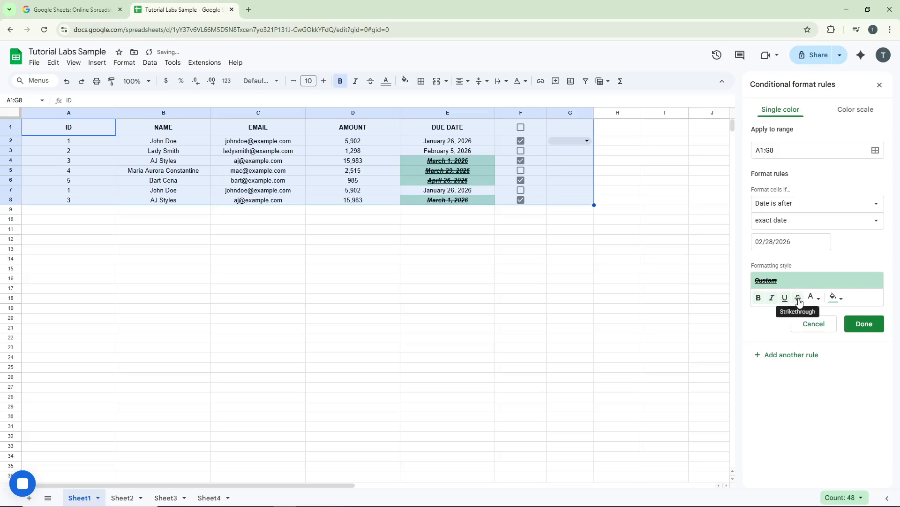
{"action": "left_click", "coordinate": [833, 298]}
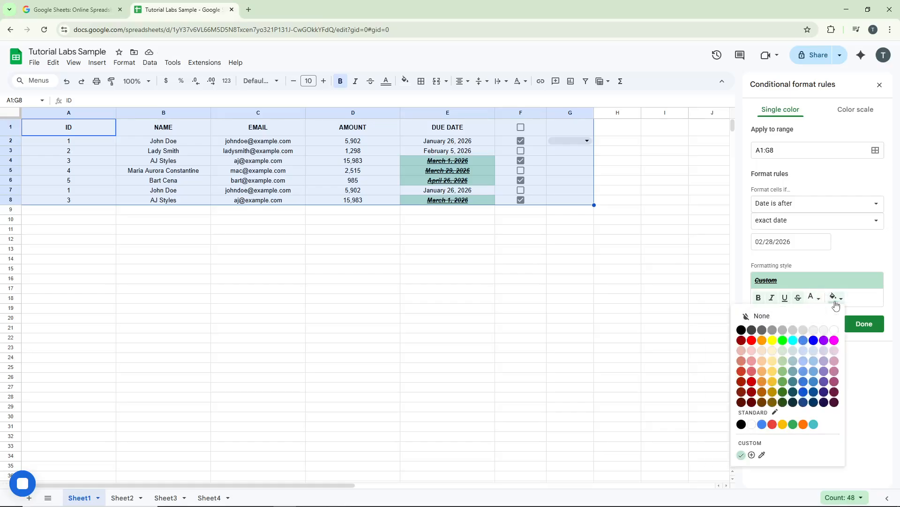
{"action": "left_click", "coordinate": [836, 300]}
{"action": "left_click", "coordinate": [836, 299]}
{"action": "left_click", "coordinate": [814, 330]}
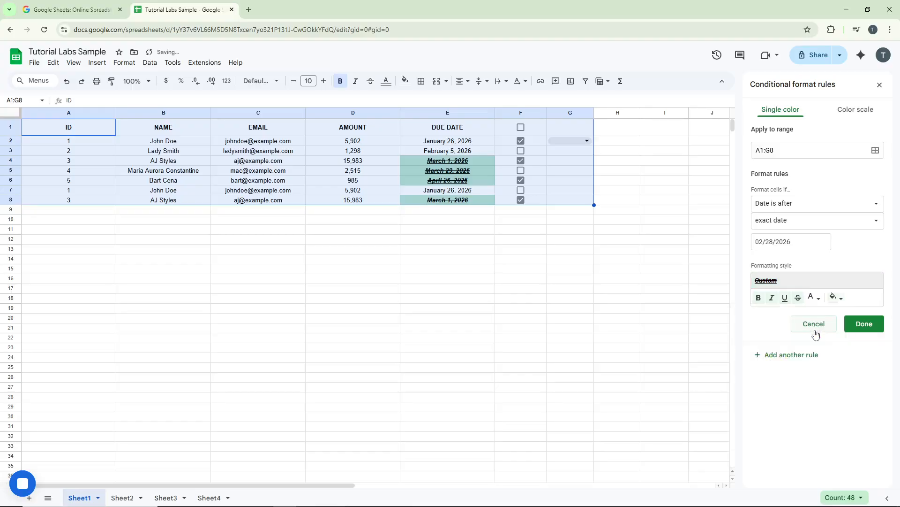
{"action": "left_click", "coordinate": [835, 297]}
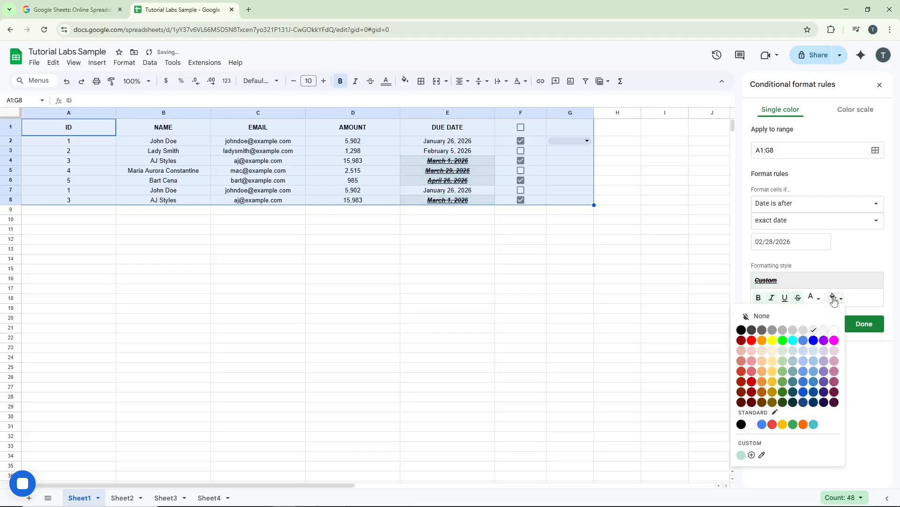
{"action": "left_click", "coordinate": [755, 370]}
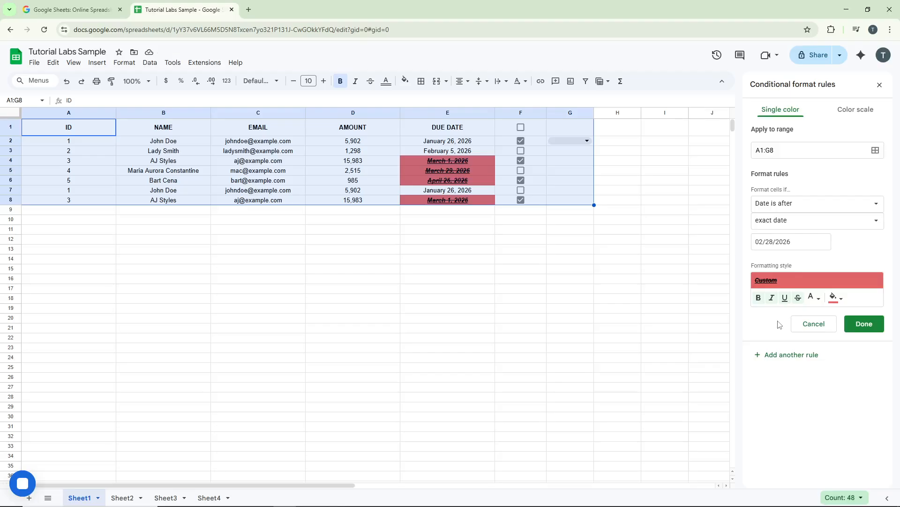
{"action": "left_click", "coordinate": [856, 324]}
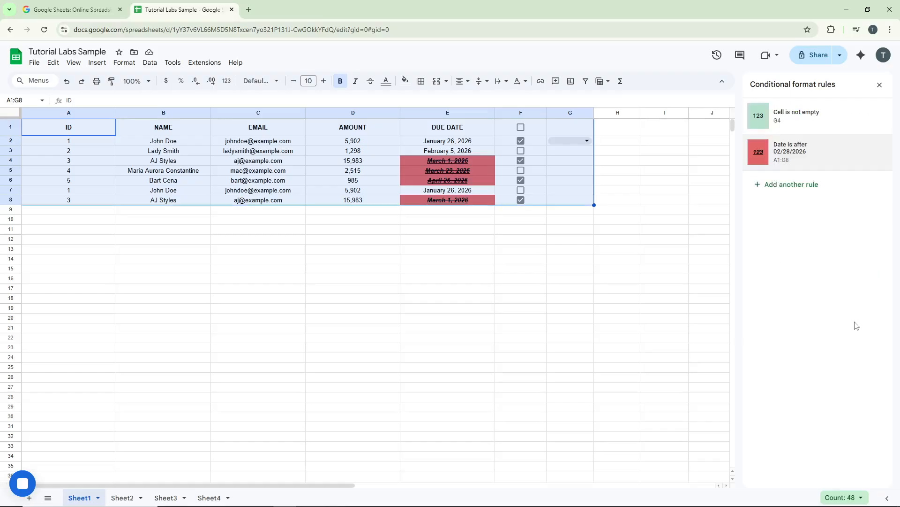